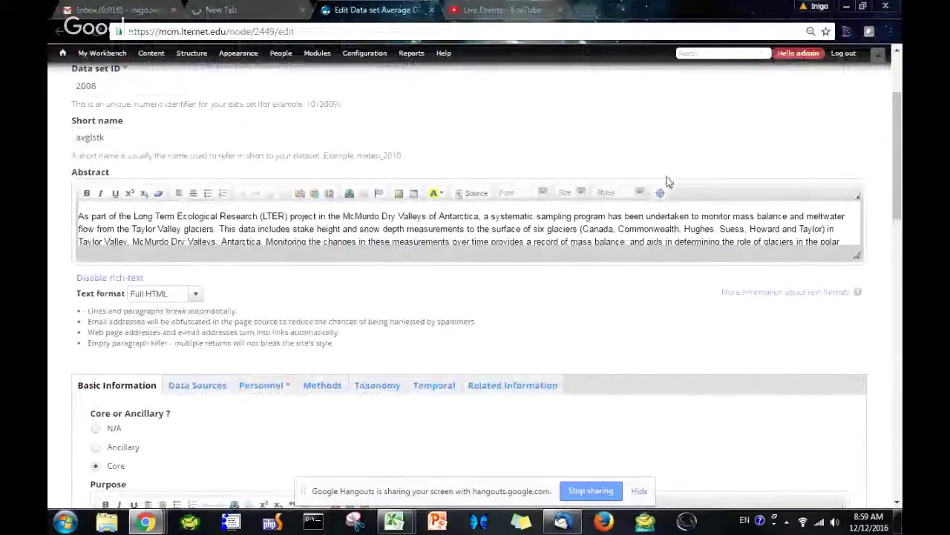
Enlarge the Abstract editor of the data set so the full abstract text fits inside it.
scroll(505, 162, up, 3)
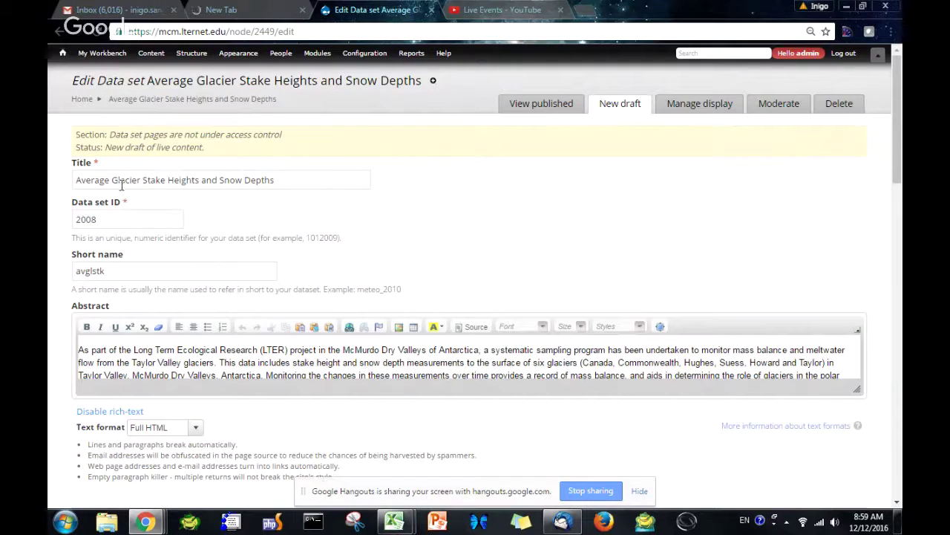
scroll(170, 200, down, 1)
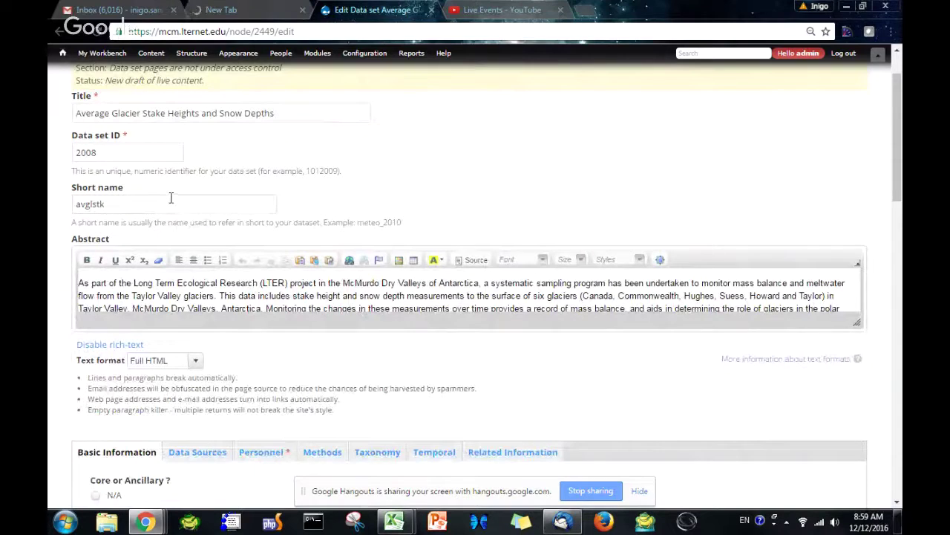
scroll(170, 199, down, 1)
scroll(197, 195, up, 1)
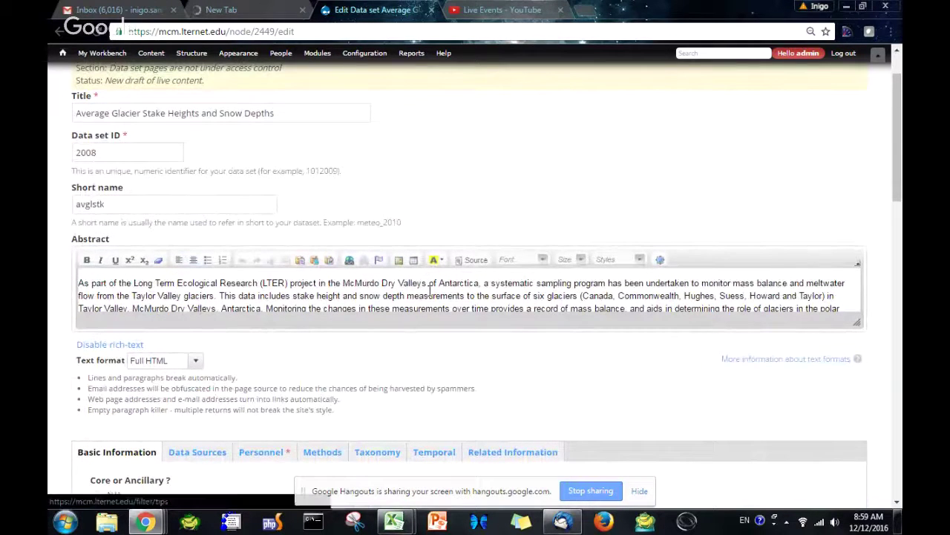
click(856, 323)
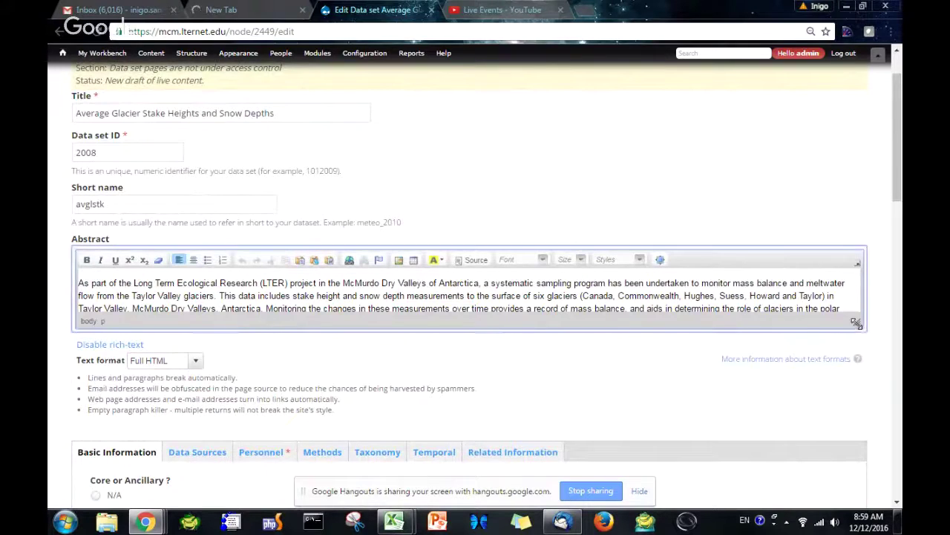
drag(856, 322, 869, 367)
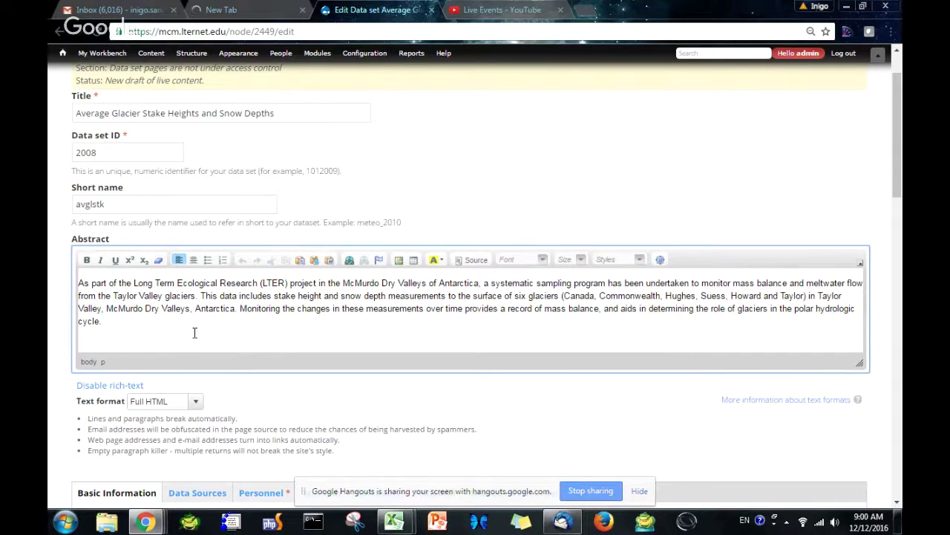
Switch the Abstract's text format to Plain text and back to Full HTML.
click(195, 403)
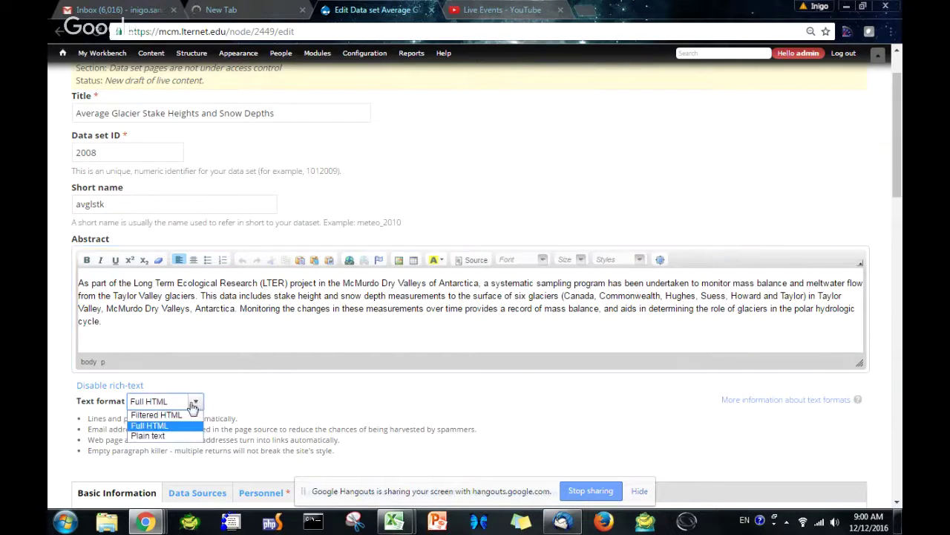
click(85, 410)
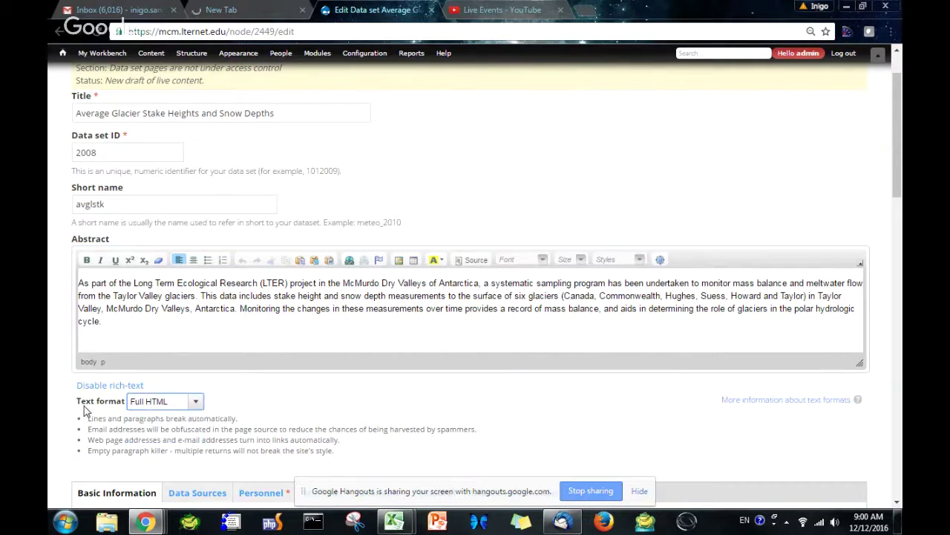
click(161, 405)
click(154, 440)
key(Down)
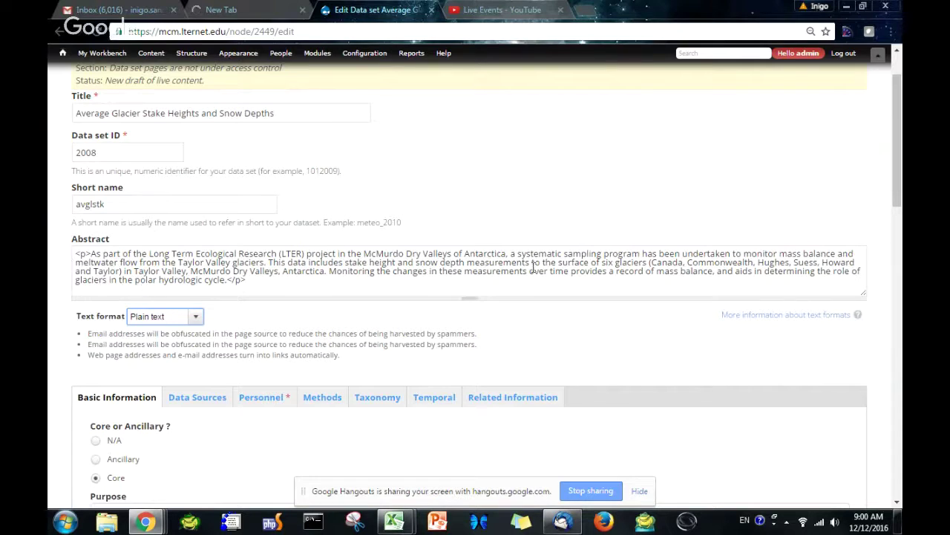
click(187, 318)
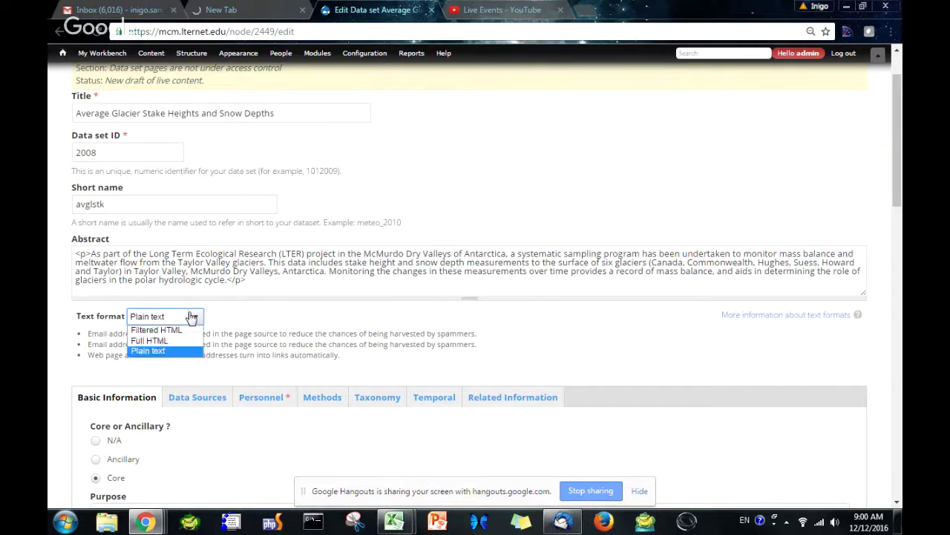
click(160, 341)
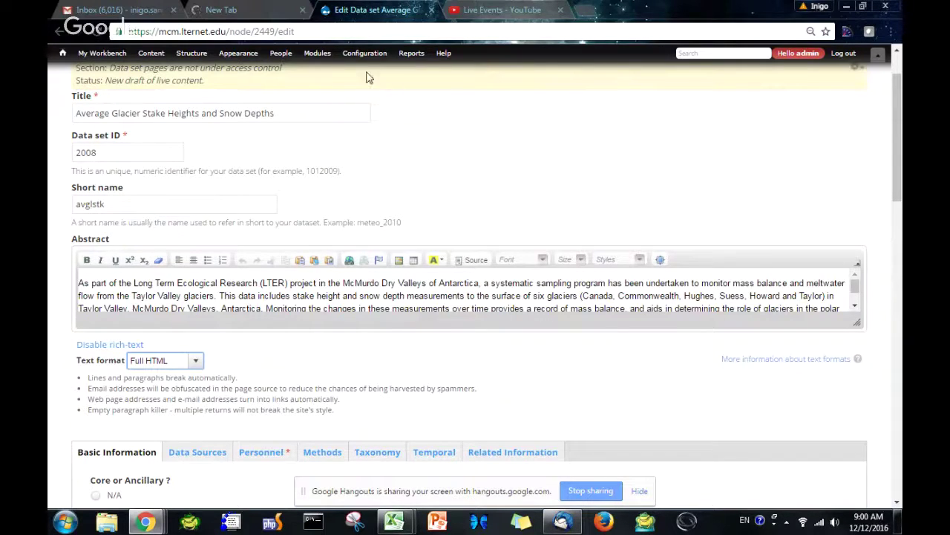
Open the site's Text formats page in the content authoring configuration.
mouse_move(361, 57)
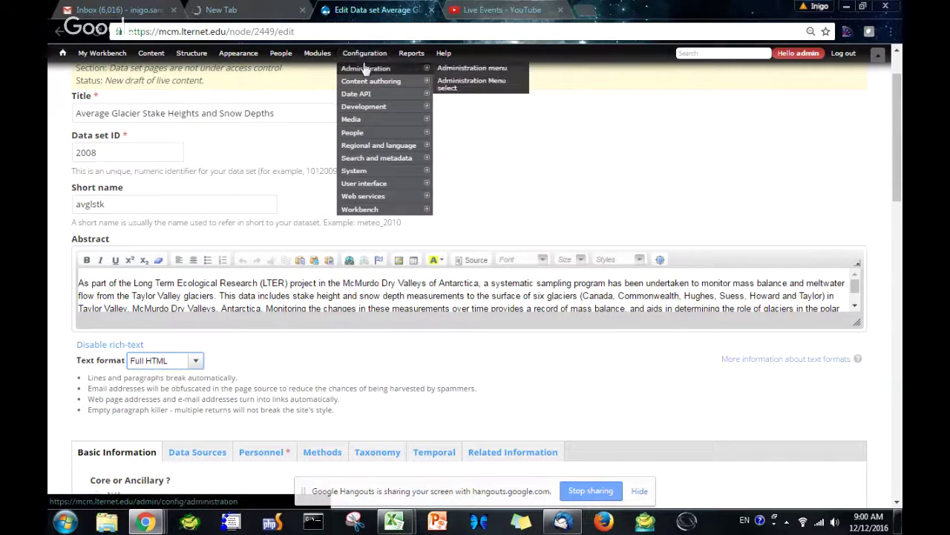
mouse_move(367, 82)
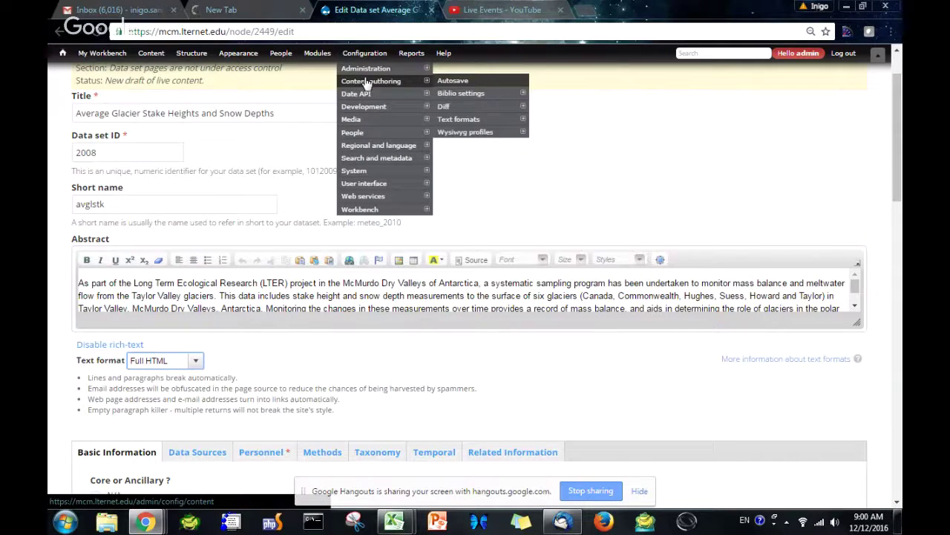
mouse_move(451, 93)
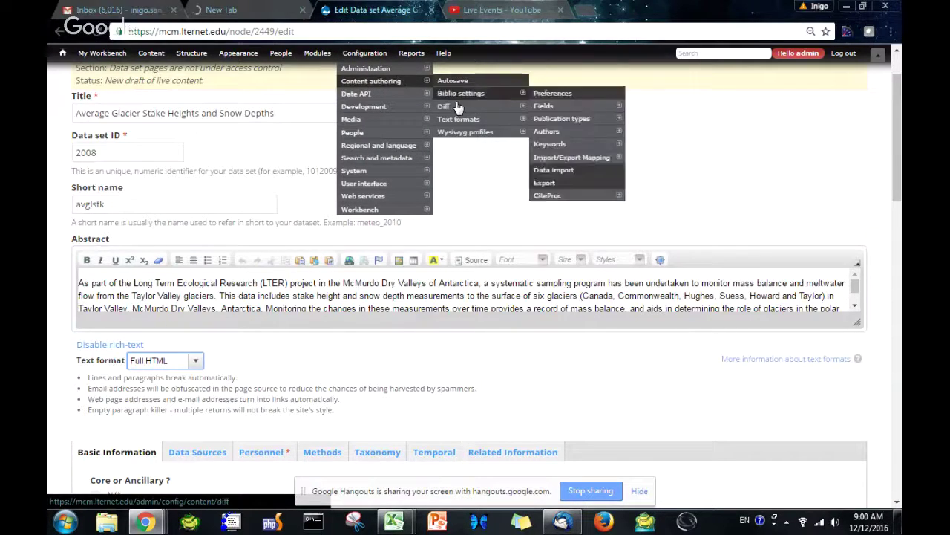
mouse_move(456, 123)
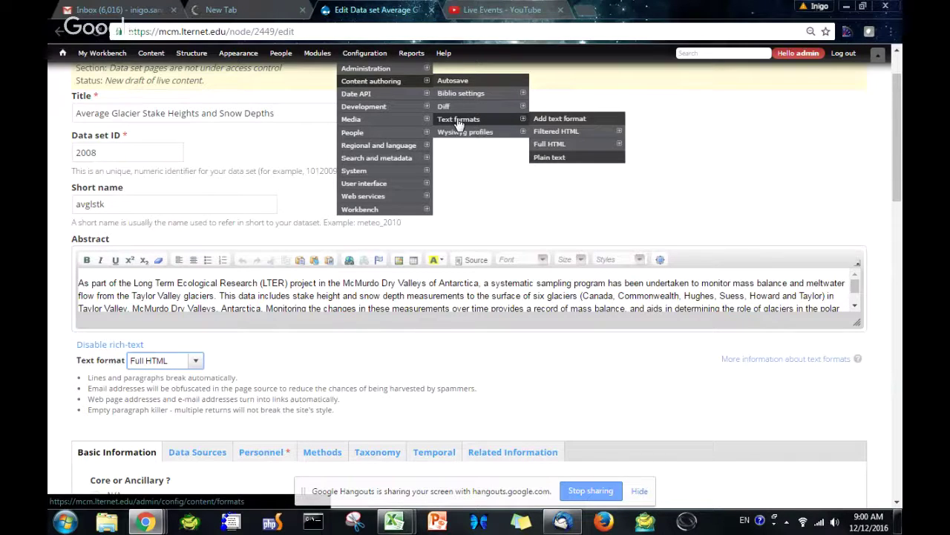
click(457, 121)
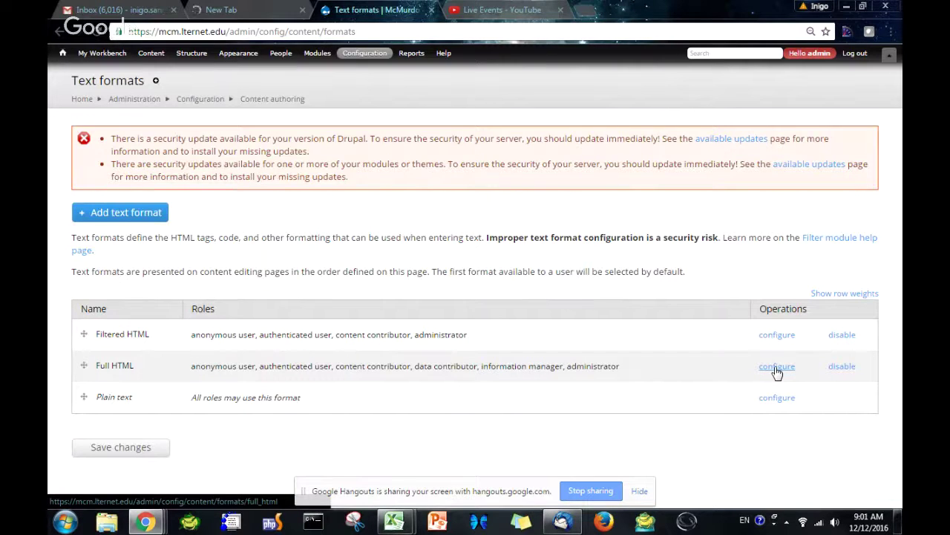
Enlarge the page display to 110% and open the configuration of the Full HTML text format.
key(ctrl+plus)
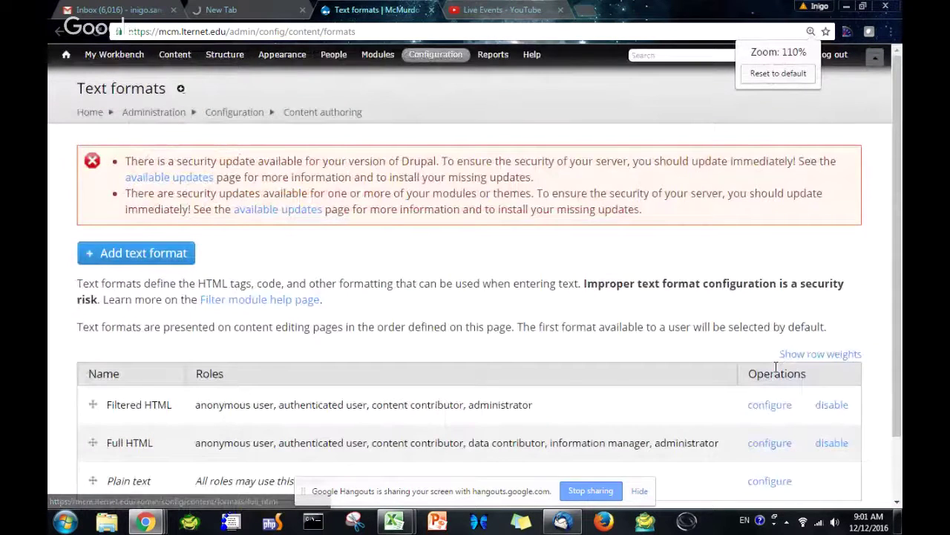
scroll(584, 326, down, 1)
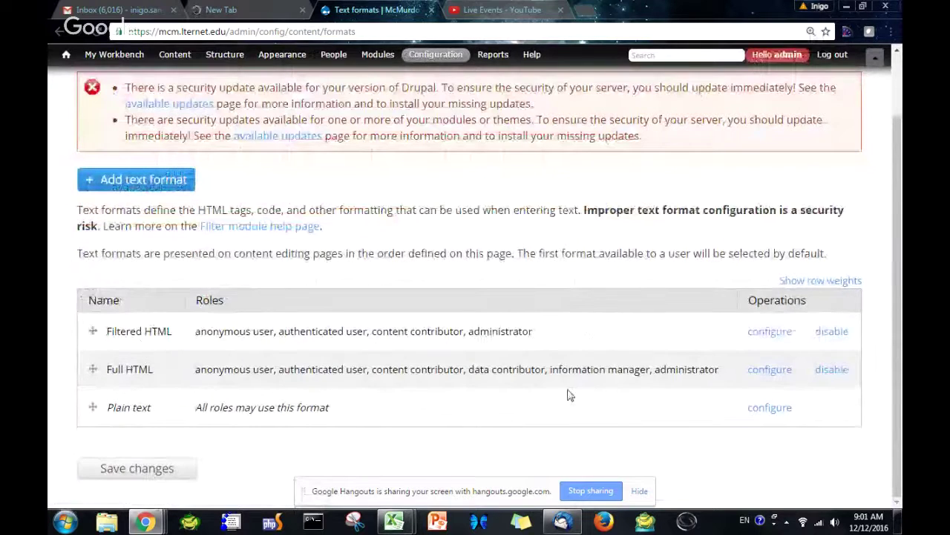
click(768, 374)
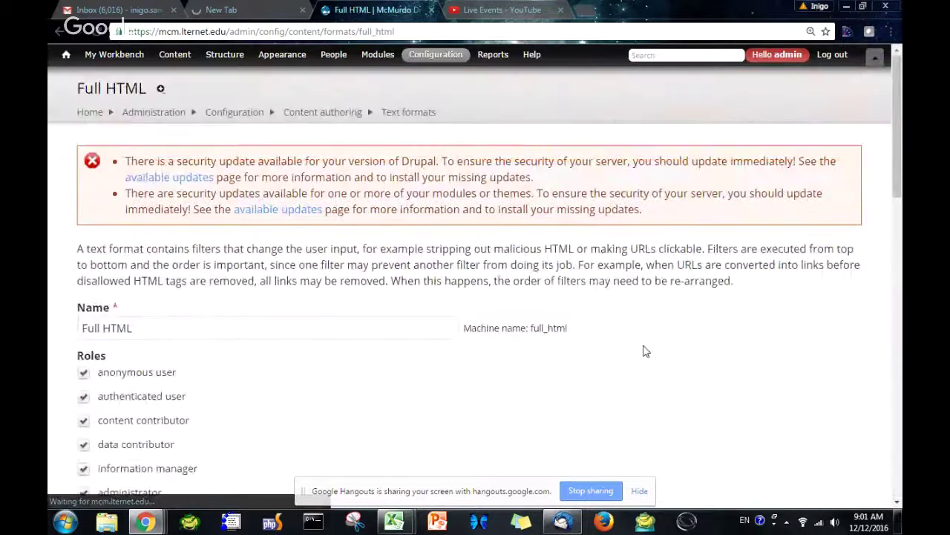
Examine the roles, enabled filters, filter processing order and filter settings of the Full HTML text format.
scroll(508, 312, down, 1)
scroll(508, 312, down, 2)
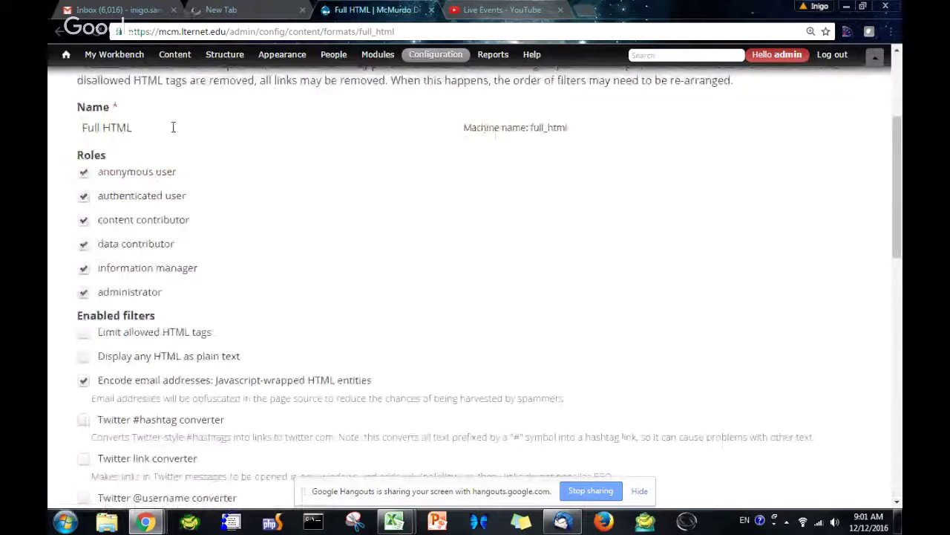
scroll(191, 212, down, 3)
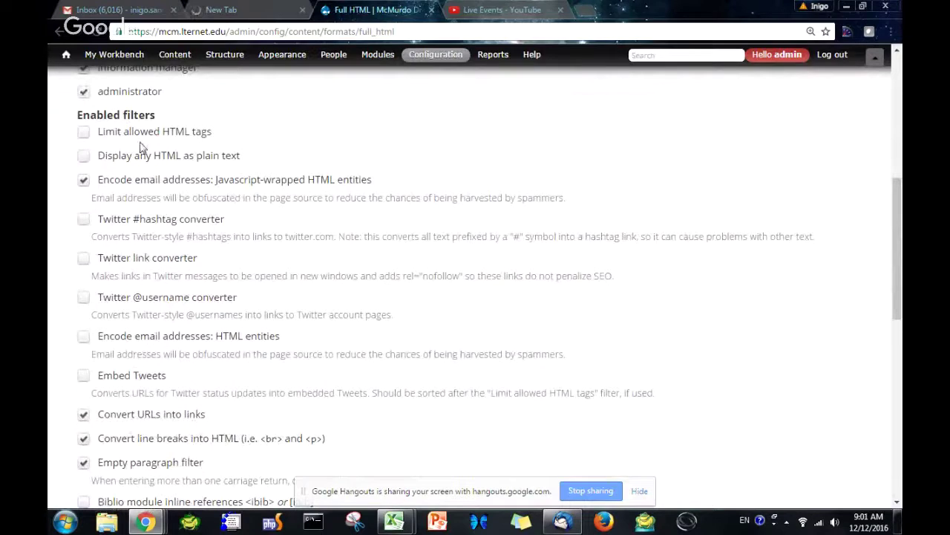
scroll(165, 396, down, 1)
scroll(165, 395, down, 7)
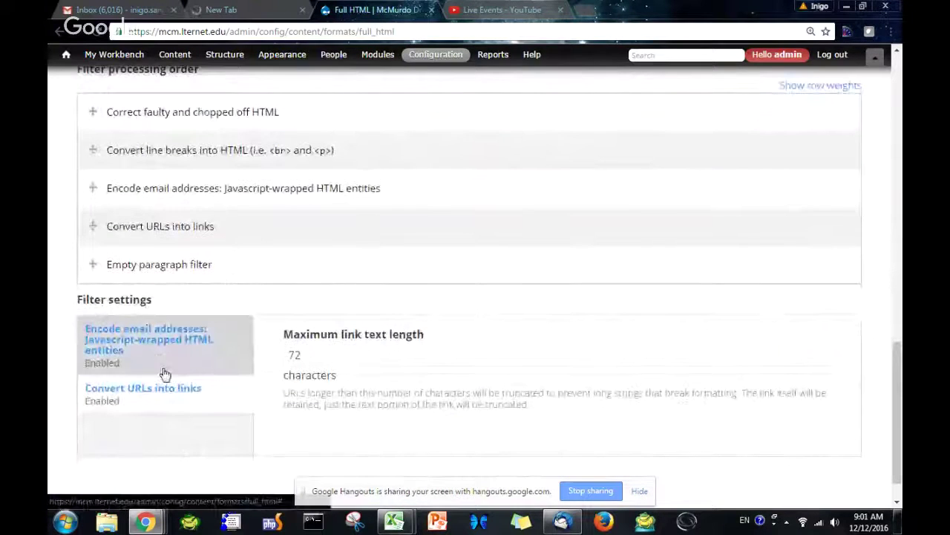
scroll(165, 374, up, 2)
scroll(165, 373, up, 5)
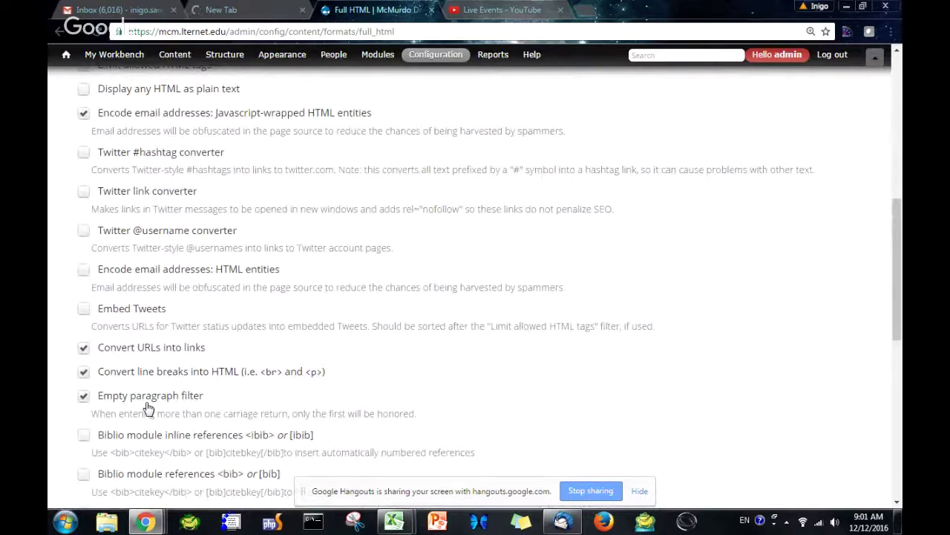
scroll(180, 413, up, 6)
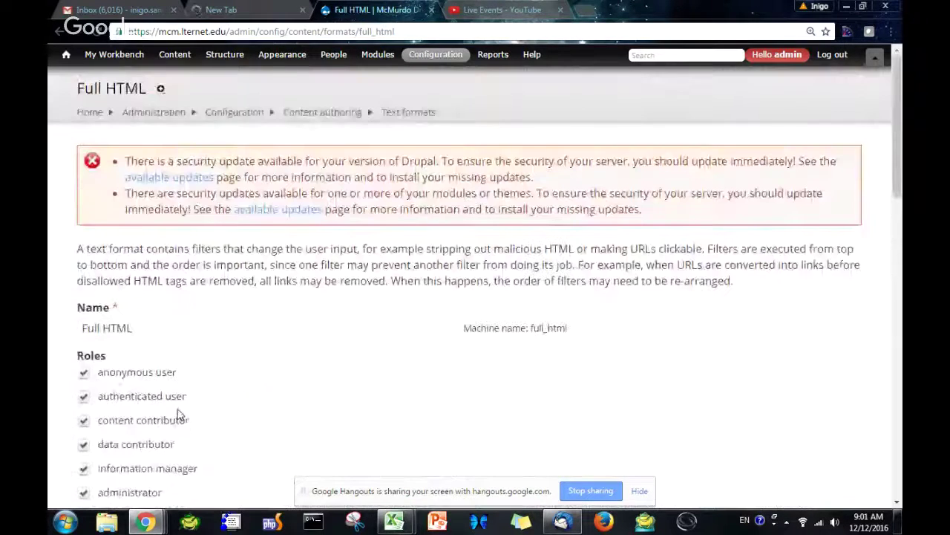
scroll(179, 419, down, 3)
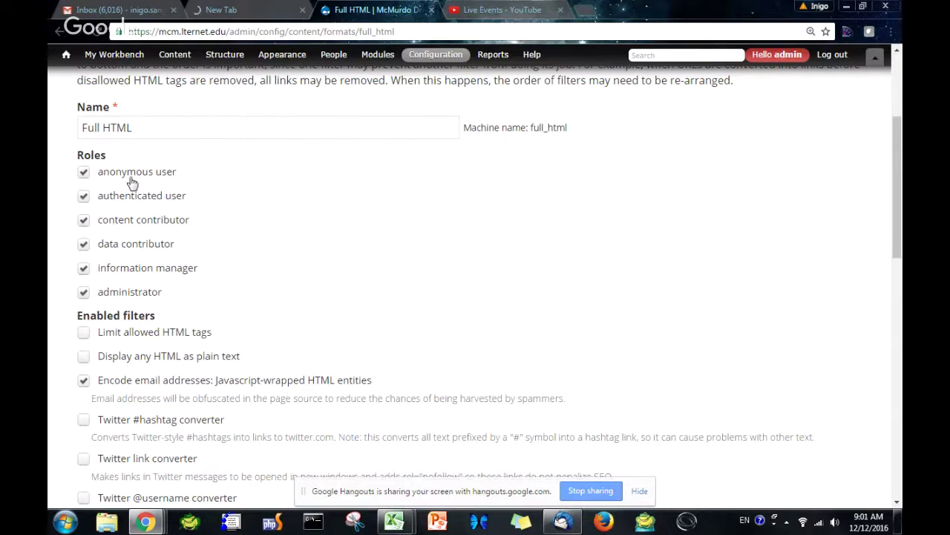
Open the Wysiwyg profiles page in the content authoring configuration.
mouse_move(429, 63)
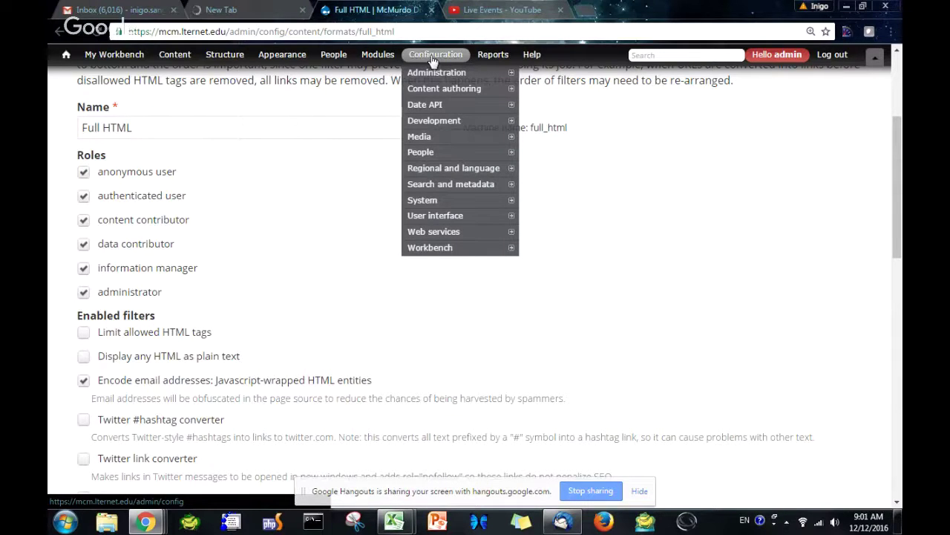
mouse_move(468, 104)
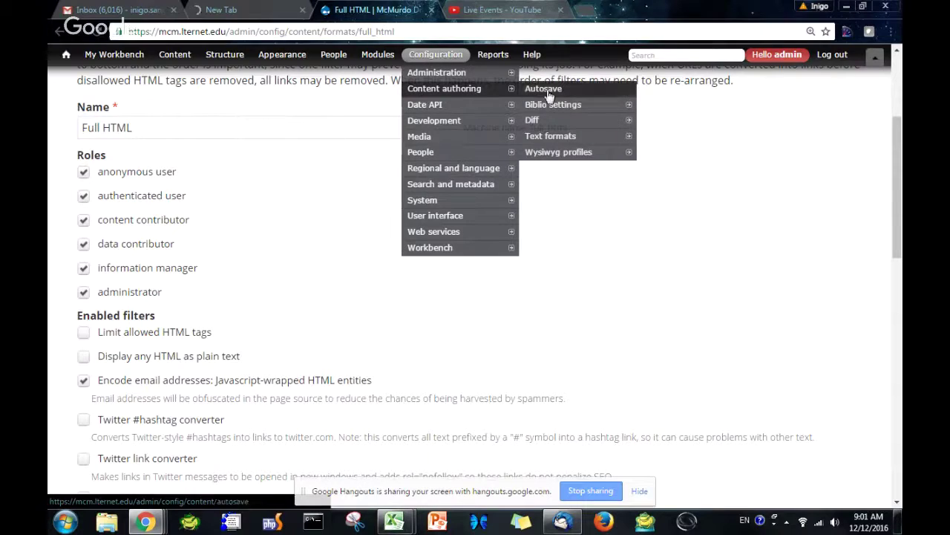
mouse_move(561, 138)
mouse_move(532, 158)
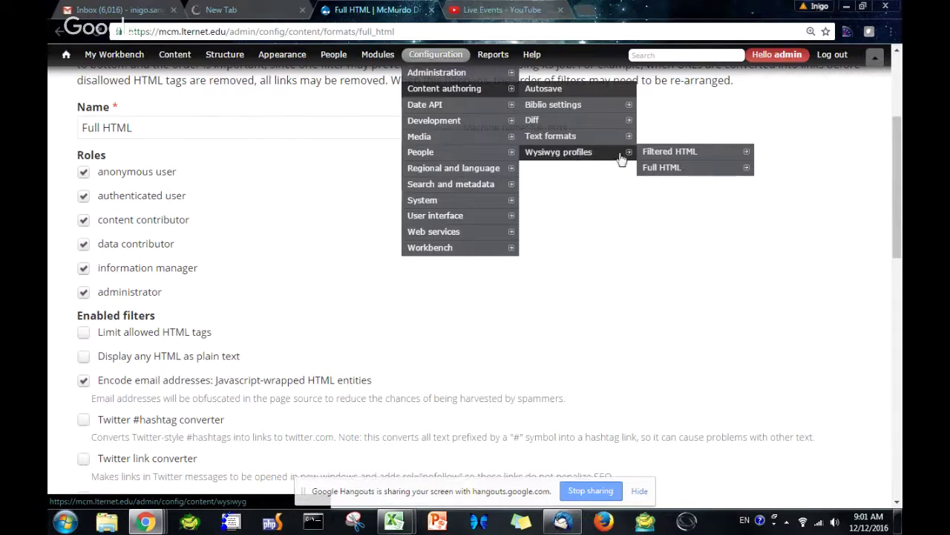
click(572, 153)
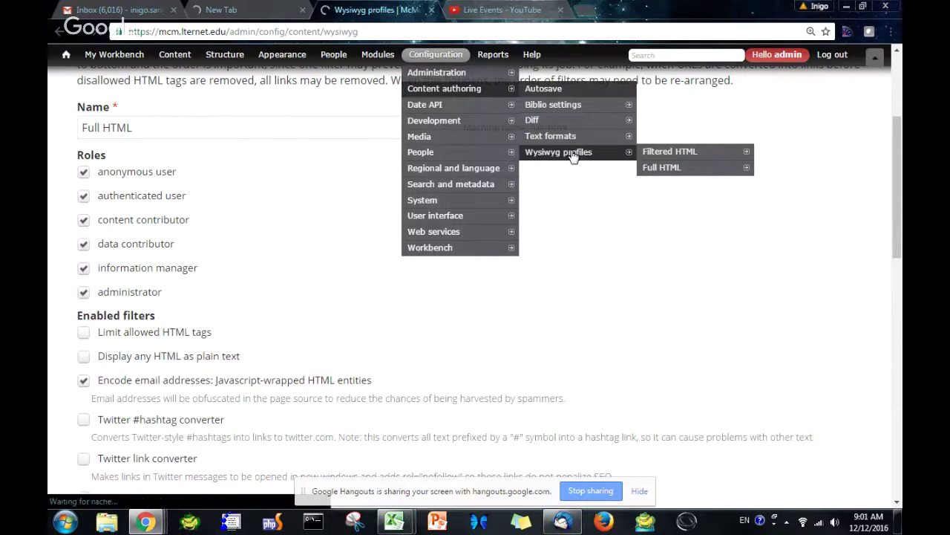
Review the editors assigned to the text formats and open the Full HTML format's CKEditor profile for editing.
scroll(572, 154, down, 2)
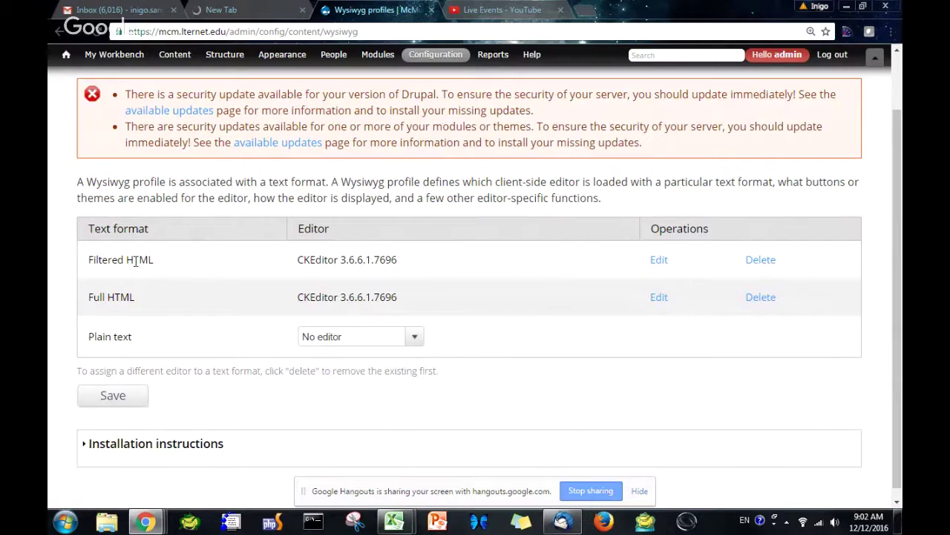
drag(165, 261, 65, 265)
click(141, 301)
drag(139, 299, 354, 343)
click(354, 339)
click(346, 299)
click(659, 299)
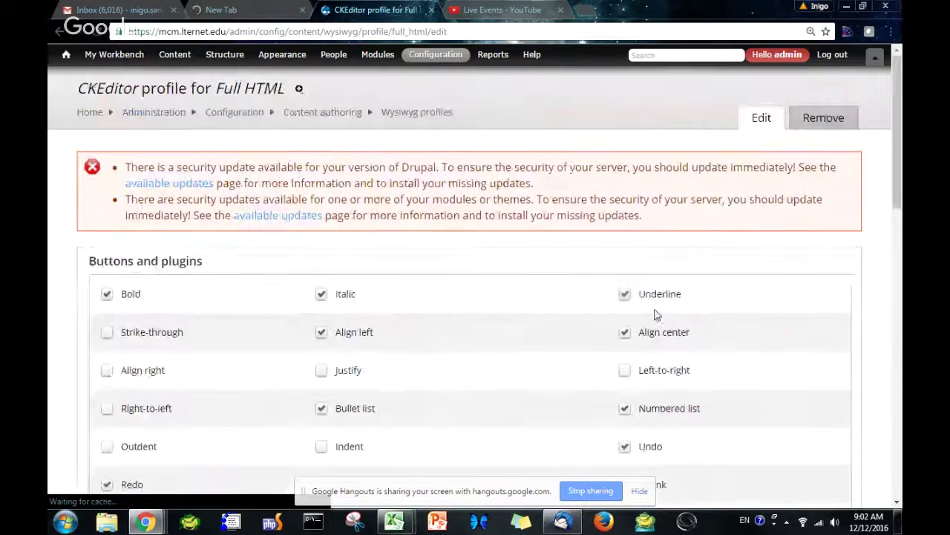
Examine which buttons and plugins are enabled in the CKEditor profile for Full HTML.
scroll(460, 322, down, 2)
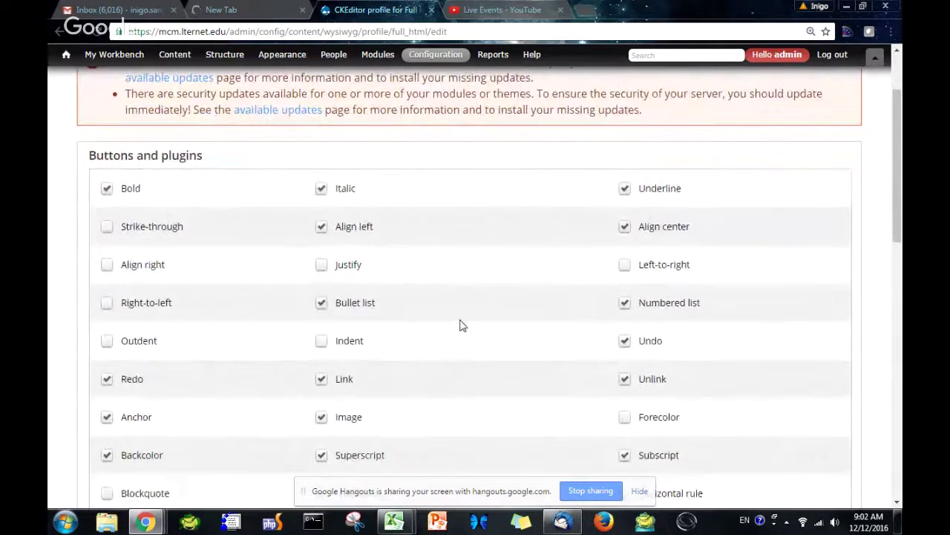
scroll(461, 325, down, 1)
scroll(461, 324, up, 1)
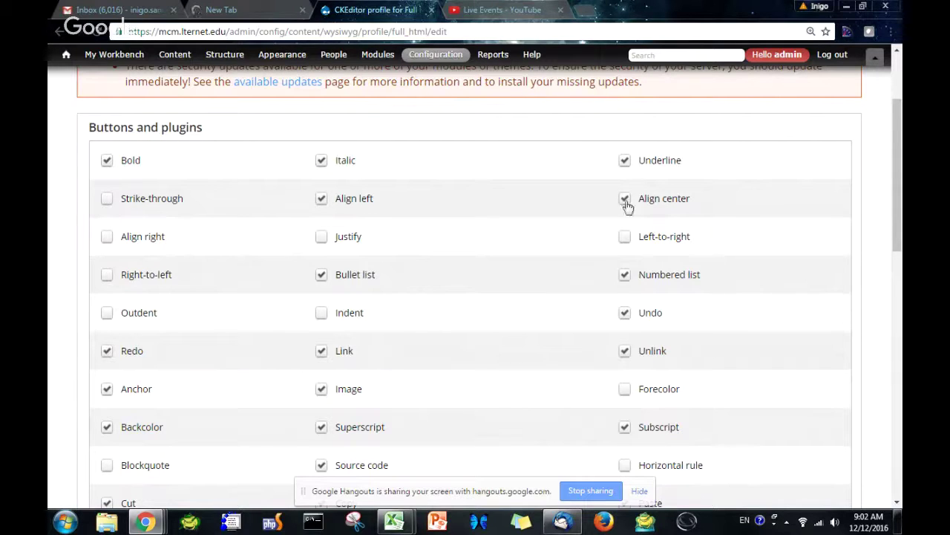
scroll(405, 311, down, 3)
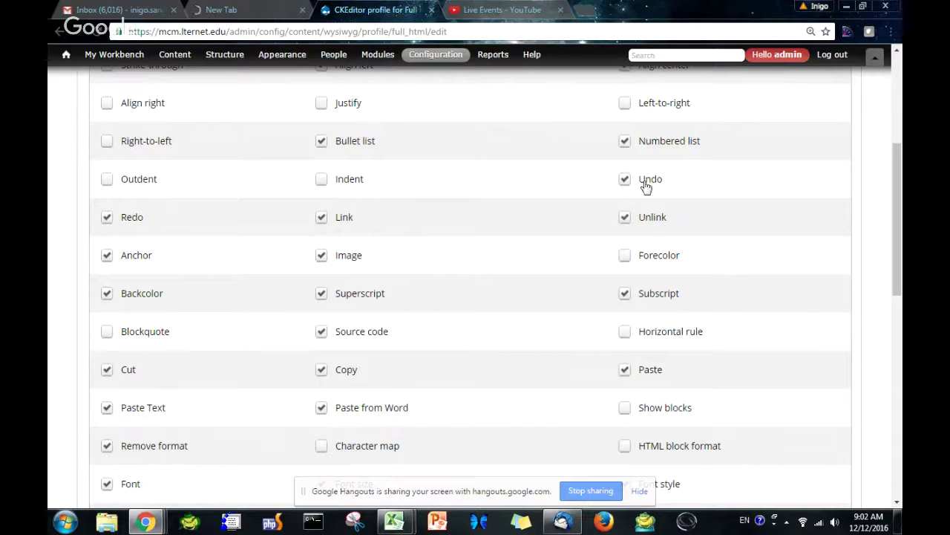
scroll(488, 246, down, 3)
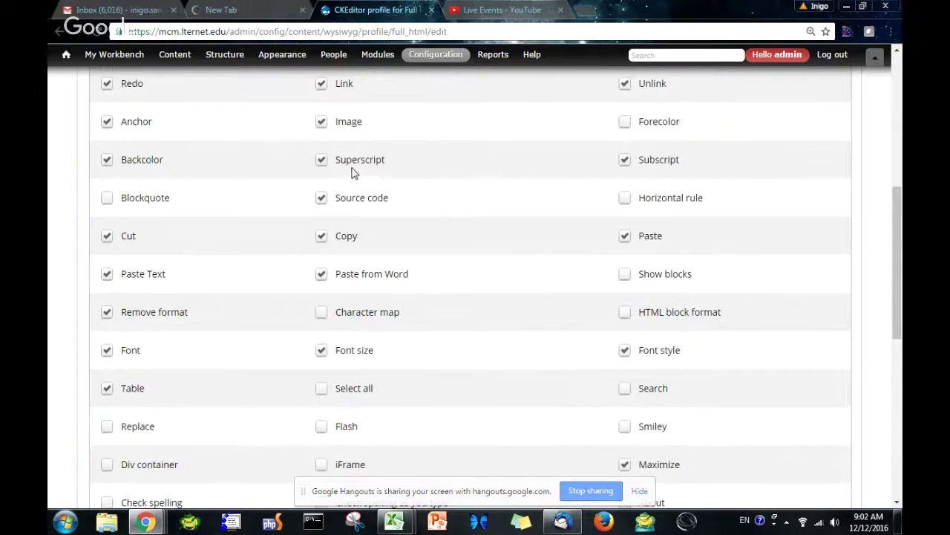
scroll(460, 286, down, 2)
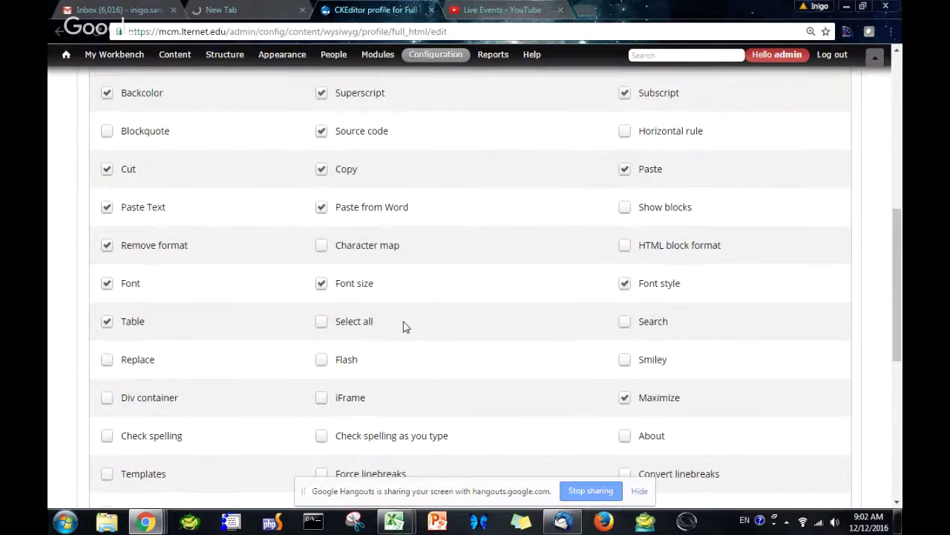
scroll(405, 327, down, 2)
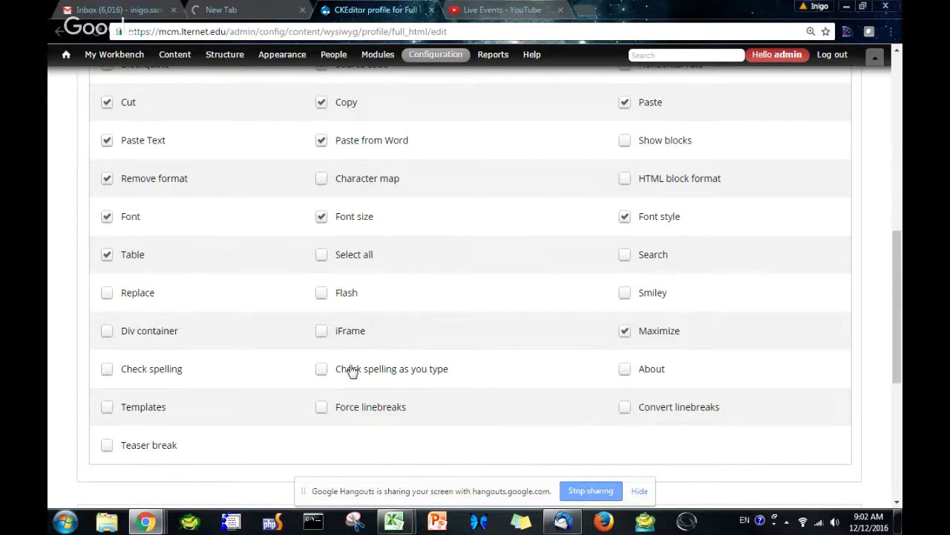
scroll(380, 357, up, 2)
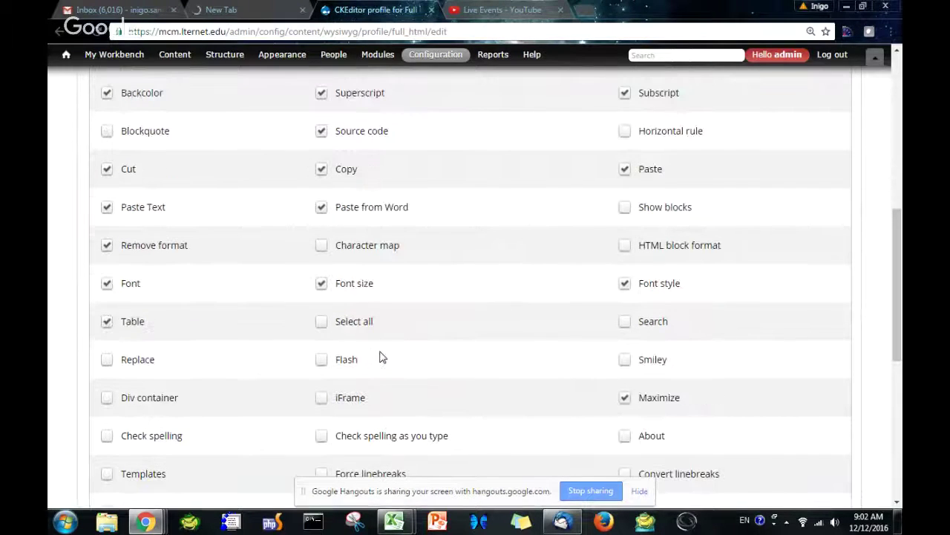
scroll(380, 357, up, 2)
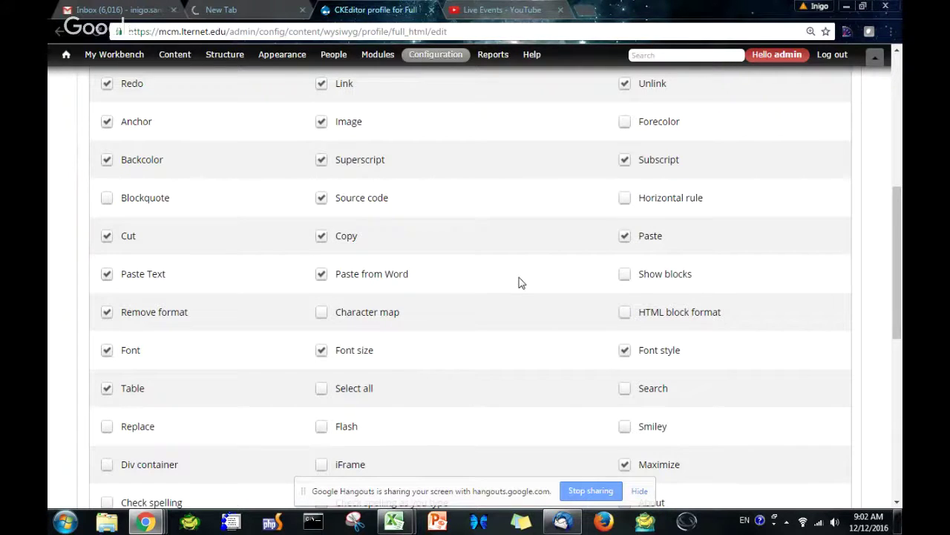
scroll(505, 280, up, 2)
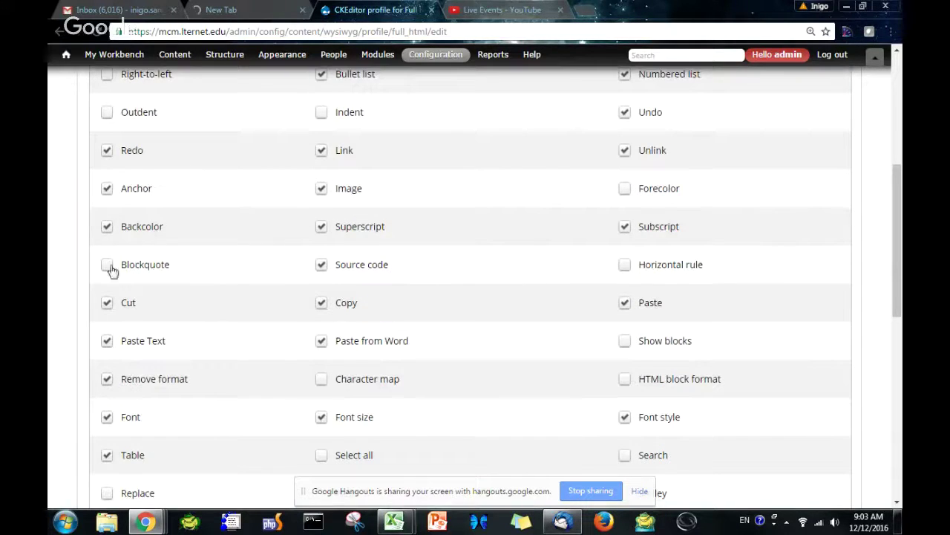
Enable the Blockquote button in the Full HTML CKEditor profile and save the profile.
click(108, 266)
scroll(186, 301, up, 4)
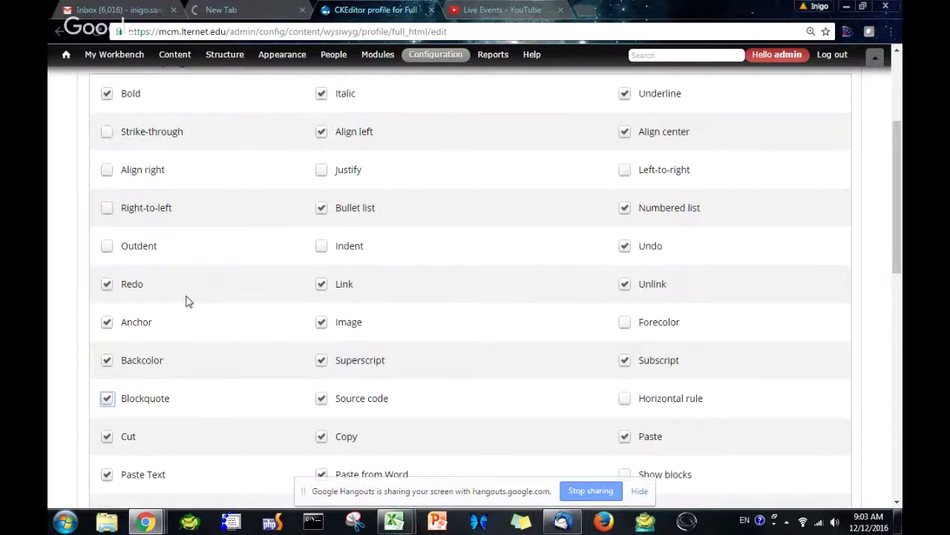
scroll(186, 301, up, 1)
scroll(187, 301, up, 1)
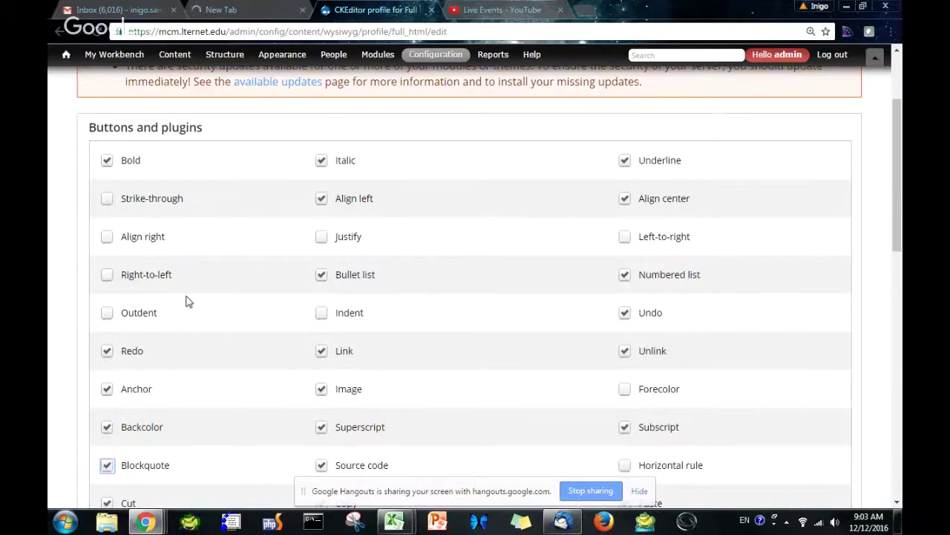
scroll(186, 300, down, 1)
scroll(187, 301, down, 15)
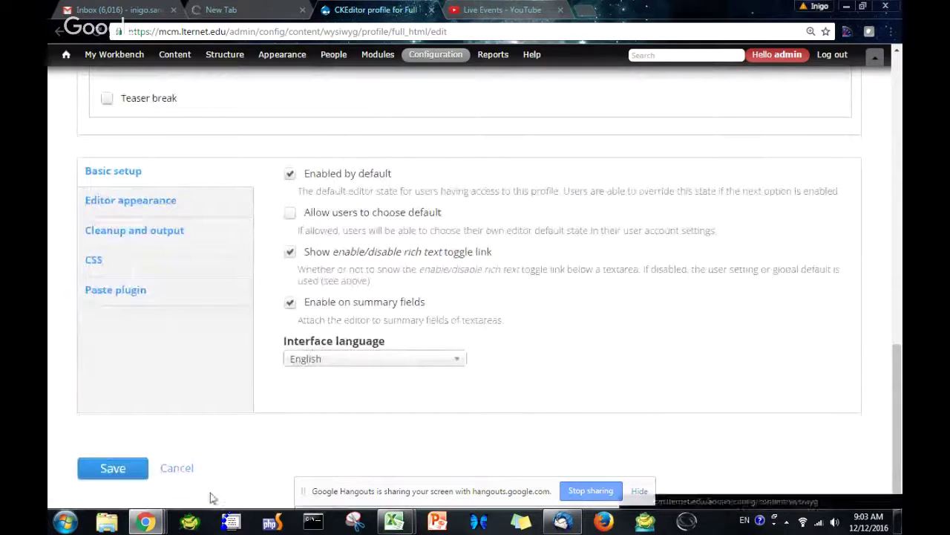
click(125, 468)
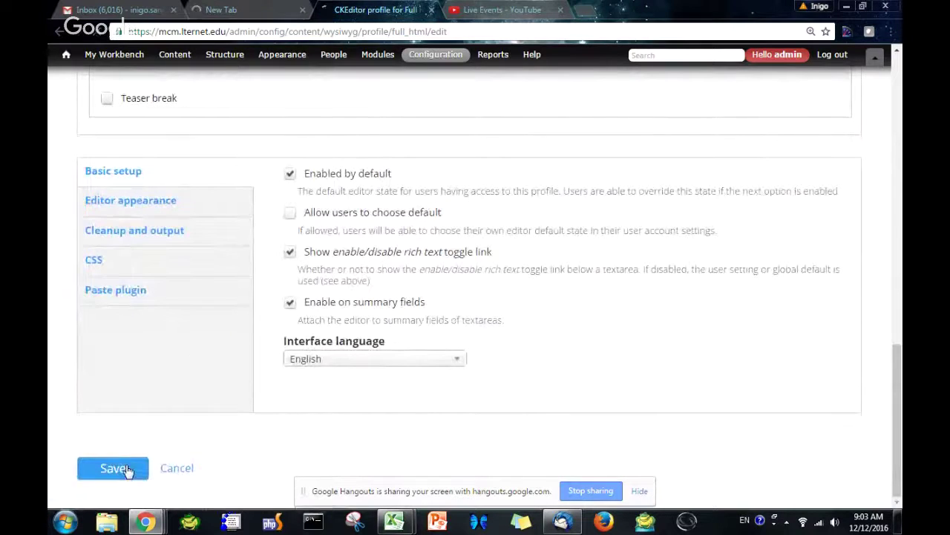
scroll(159, 397, down, 2)
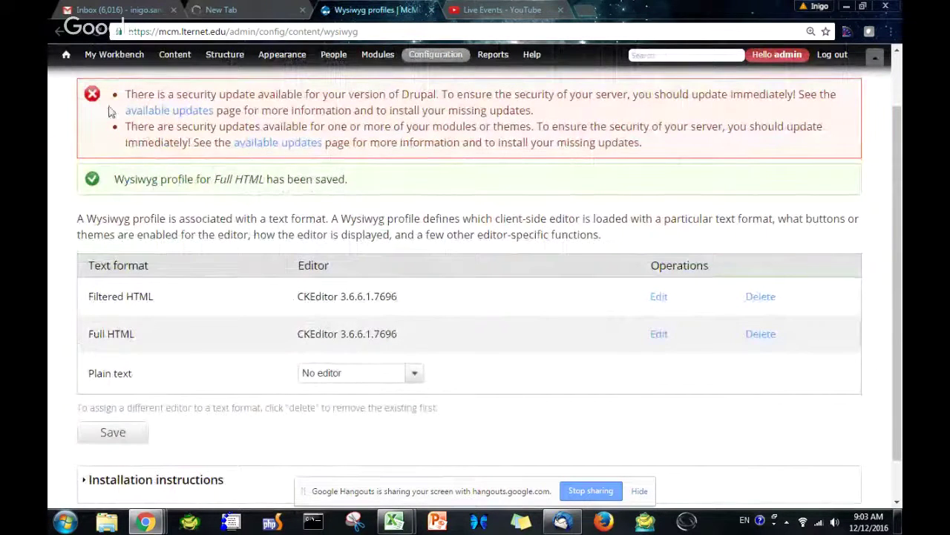
Open the Santa Fe Stream Gage Daily Averages data set from the data sets content list and start a new draft of it.
mouse_move(172, 64)
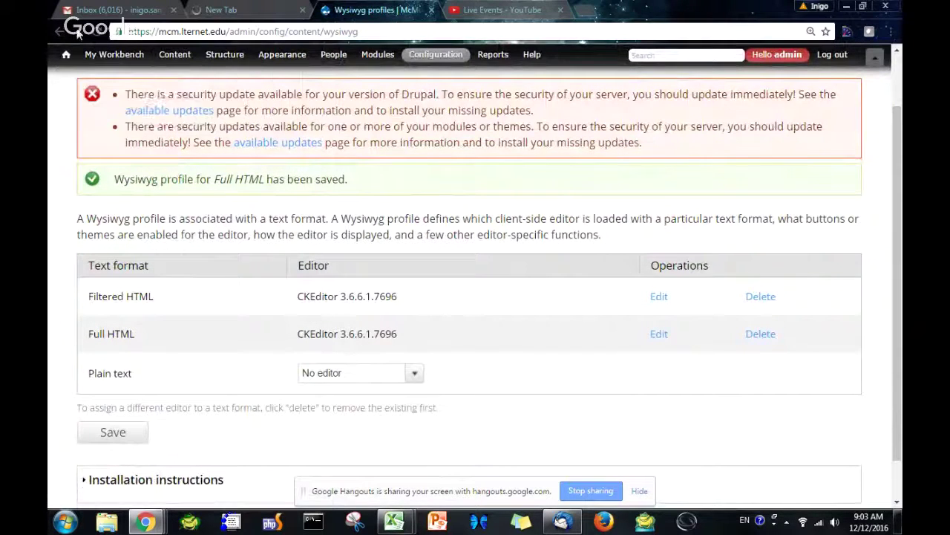
click(176, 90)
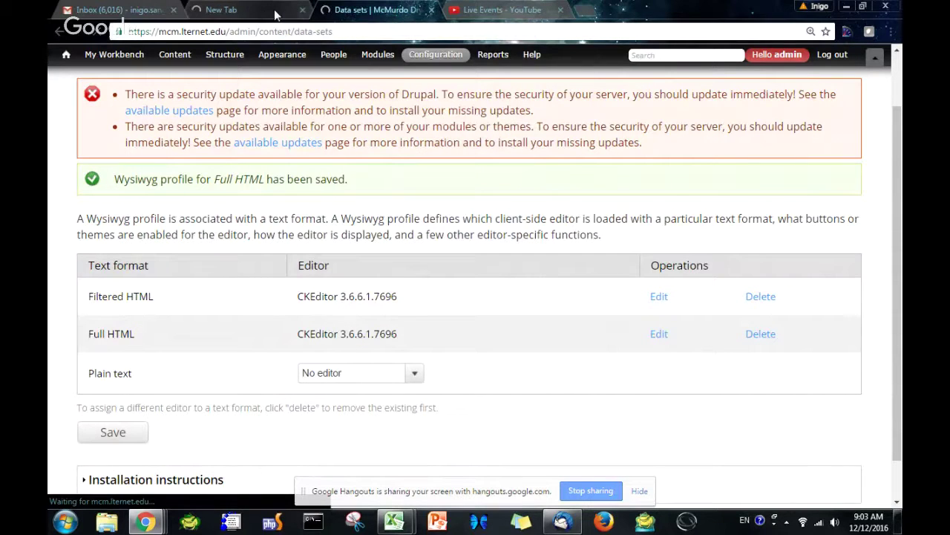
scroll(260, 250, down, 3)
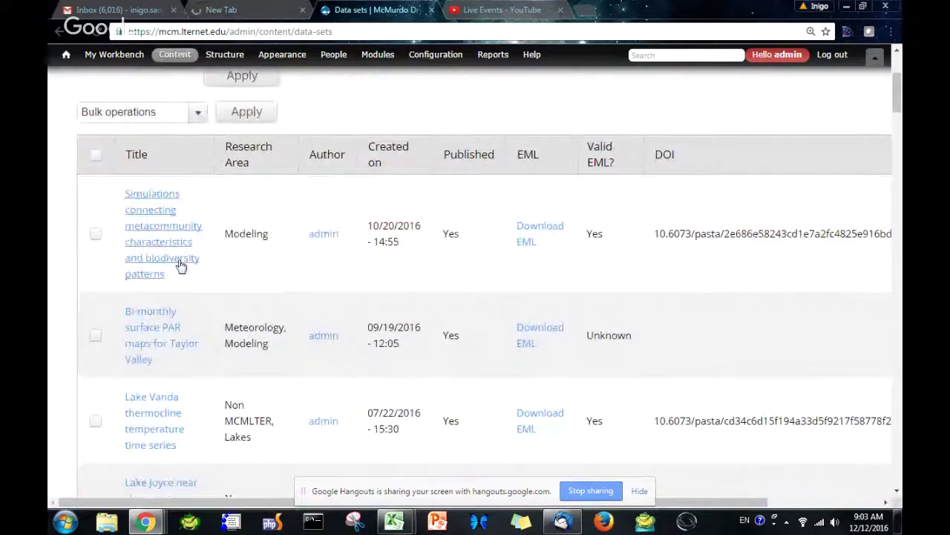
scroll(174, 260, down, 3)
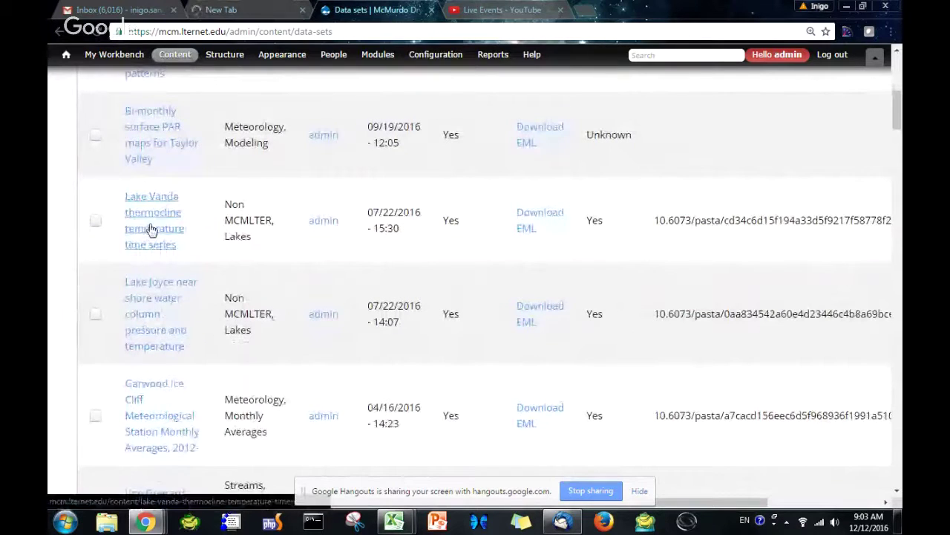
scroll(150, 265, down, 2)
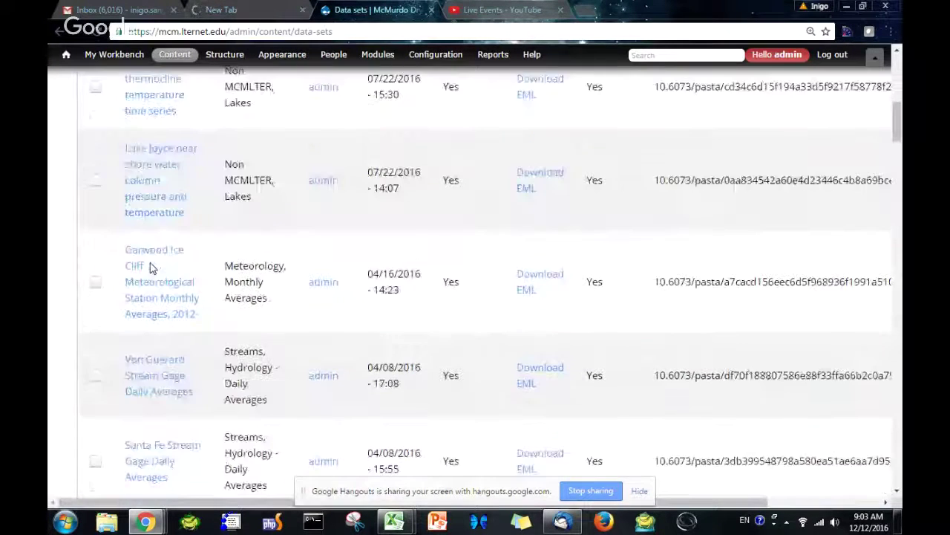
scroll(149, 267, down, 3)
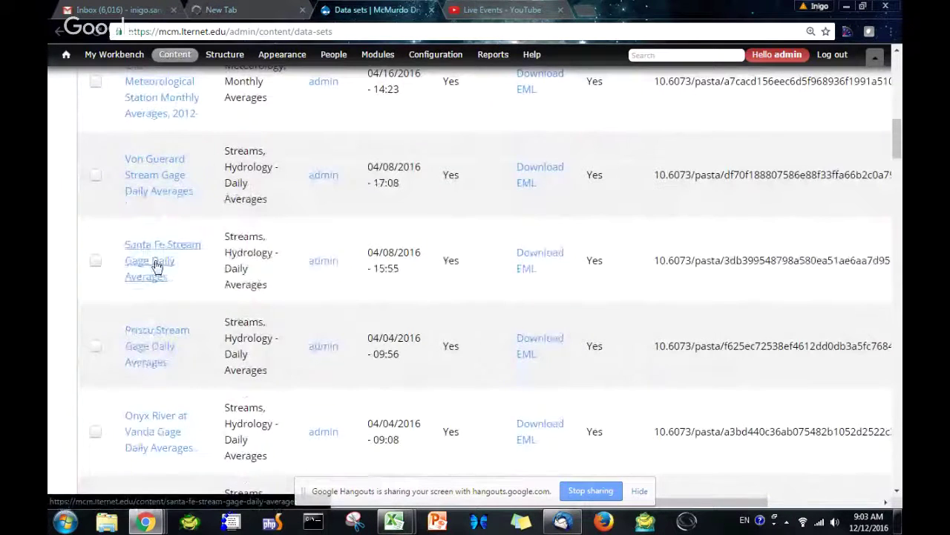
click(156, 268)
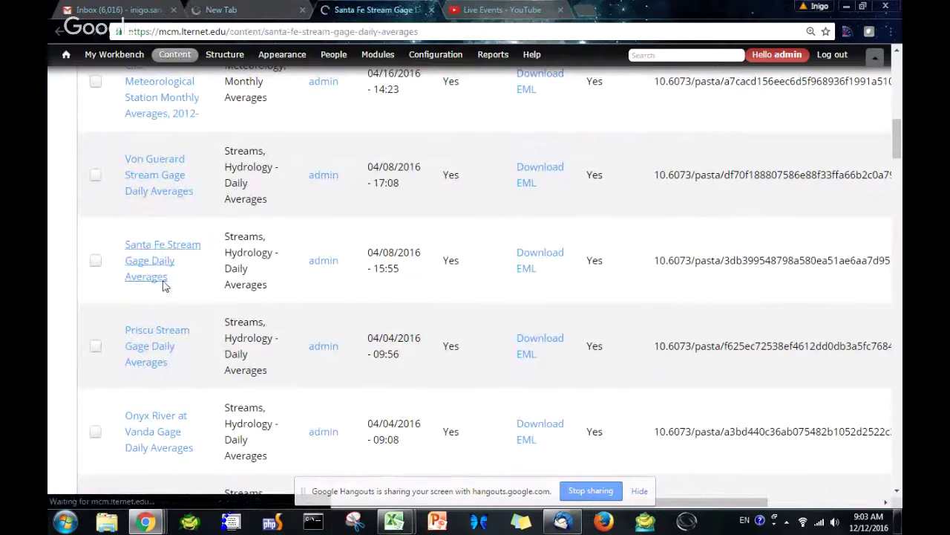
scroll(179, 215, down, 2)
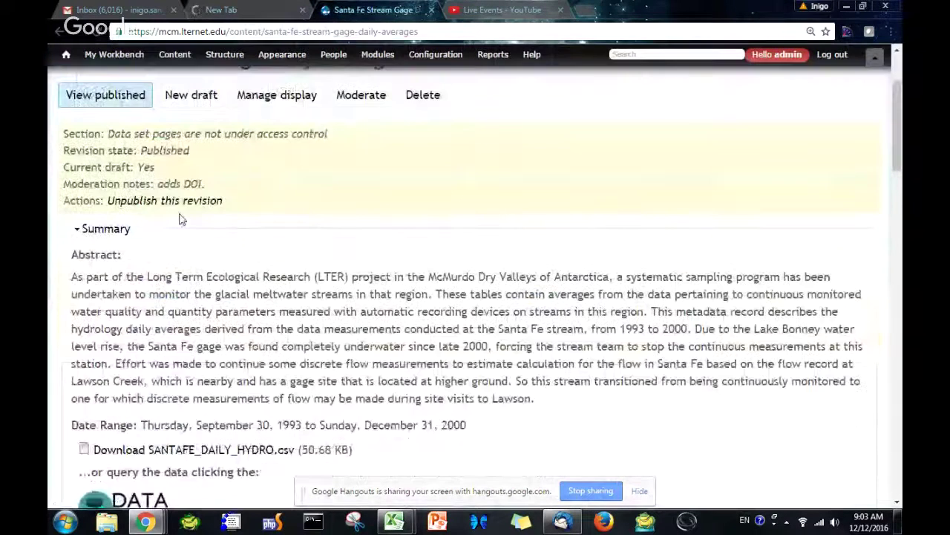
click(187, 104)
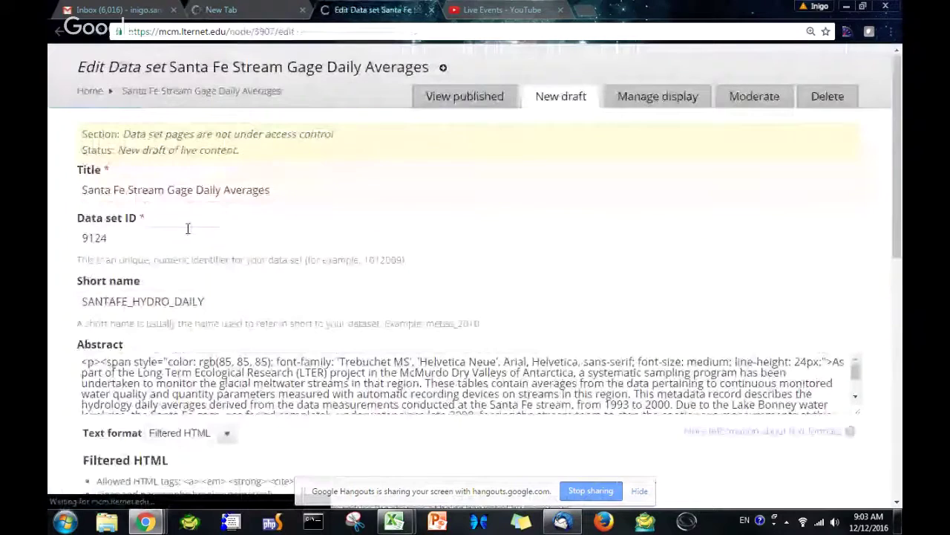
Set the text format of the data set's abstract to Full HTML.
scroll(188, 228, down, 3)
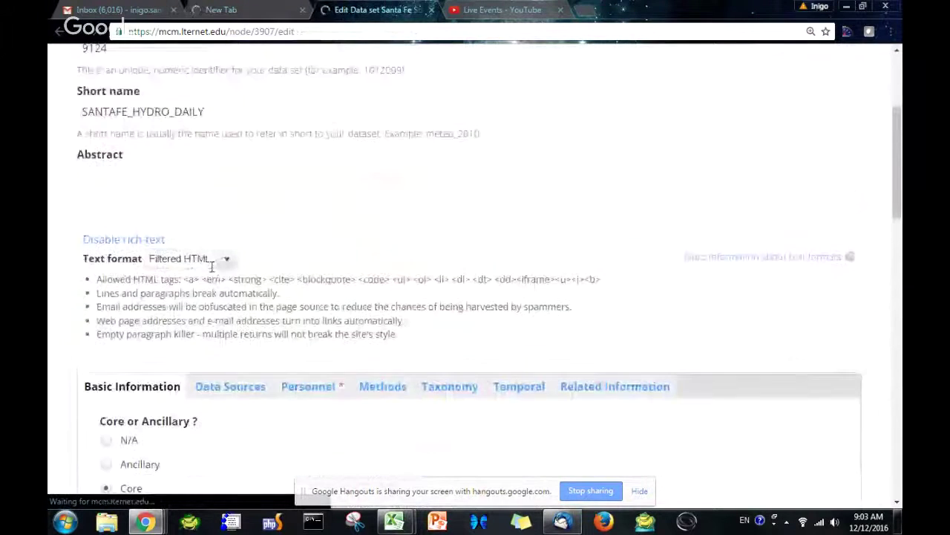
scroll(212, 268, up, 1)
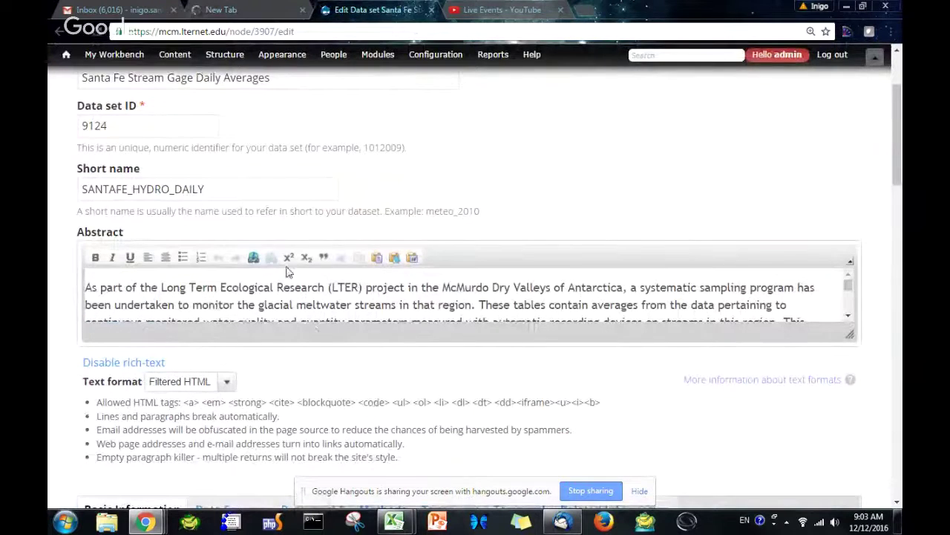
click(232, 381)
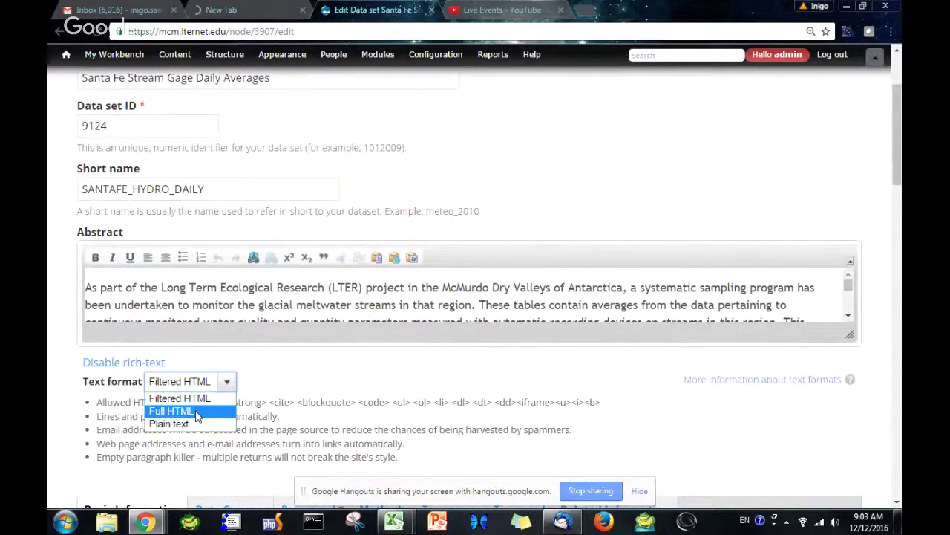
click(196, 413)
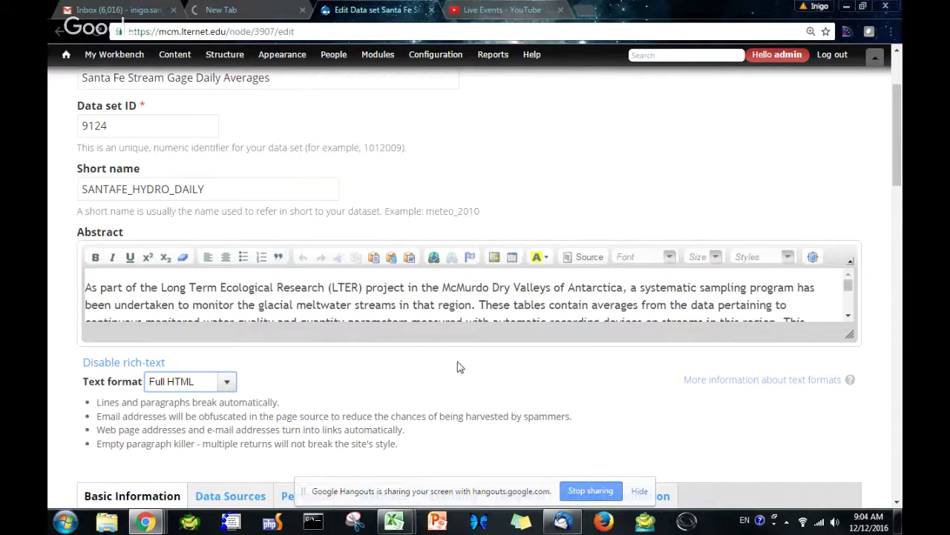
click(591, 490)
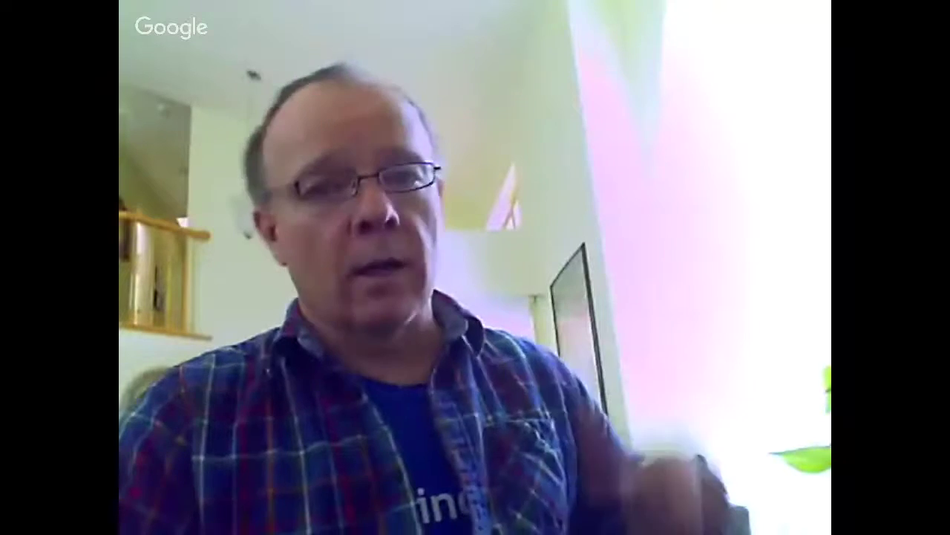